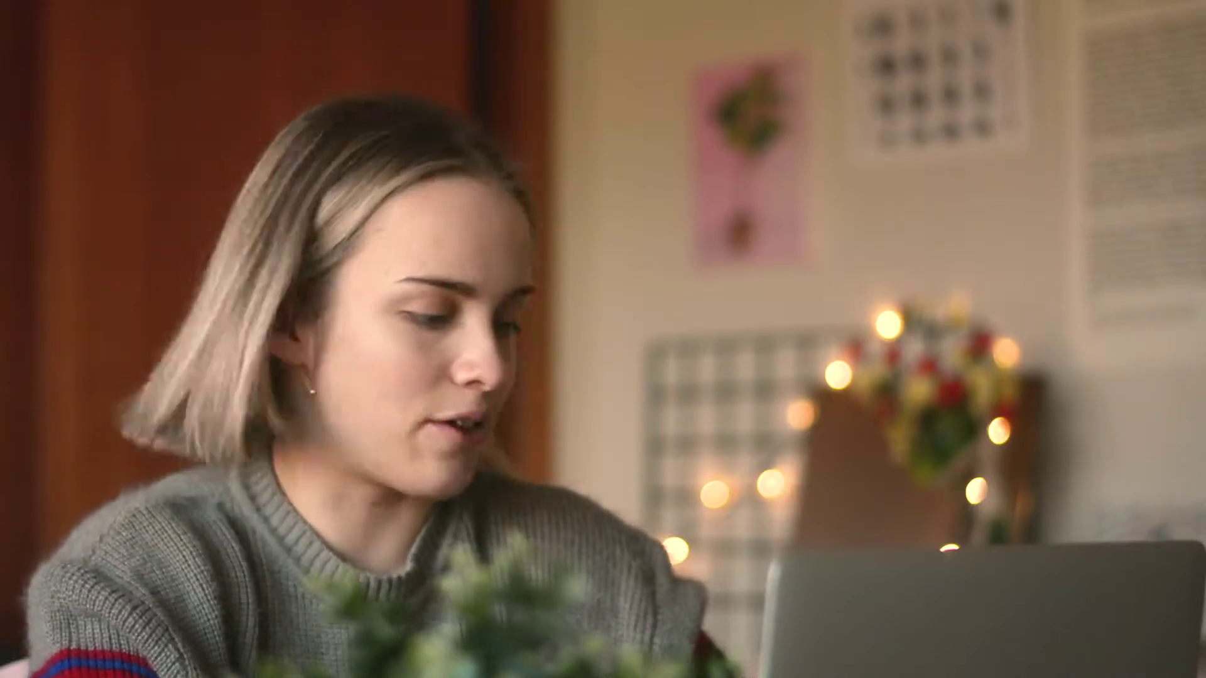
Open the Korean self-study video in QuickTime Player and capture a screenshot of its open notebook shot.
double_click(335, 402)
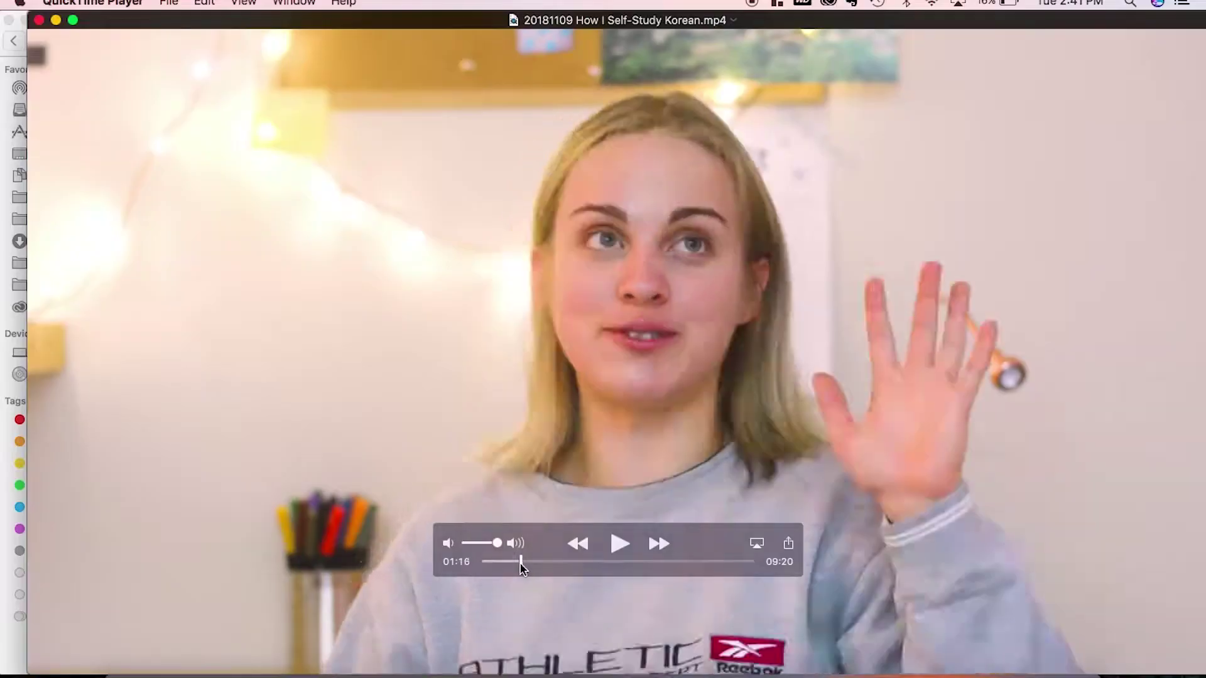
left_click_drag(522, 563, 564, 563)
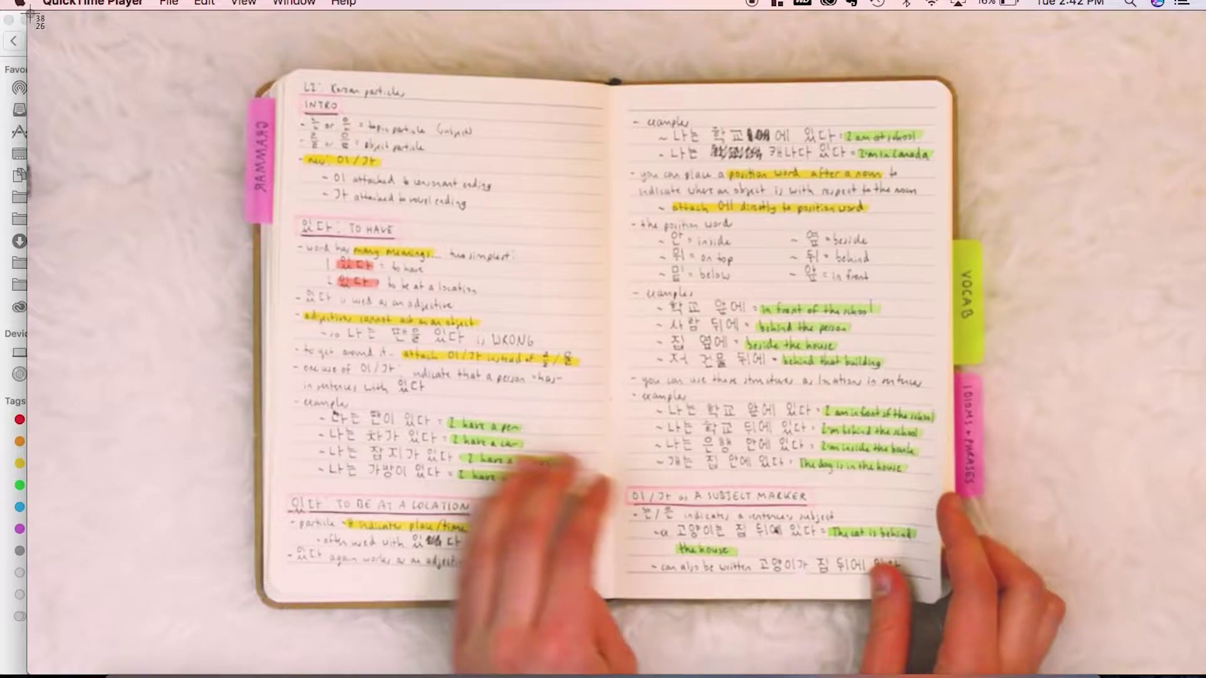
left_click_drag(30, 14, 1193, 655)
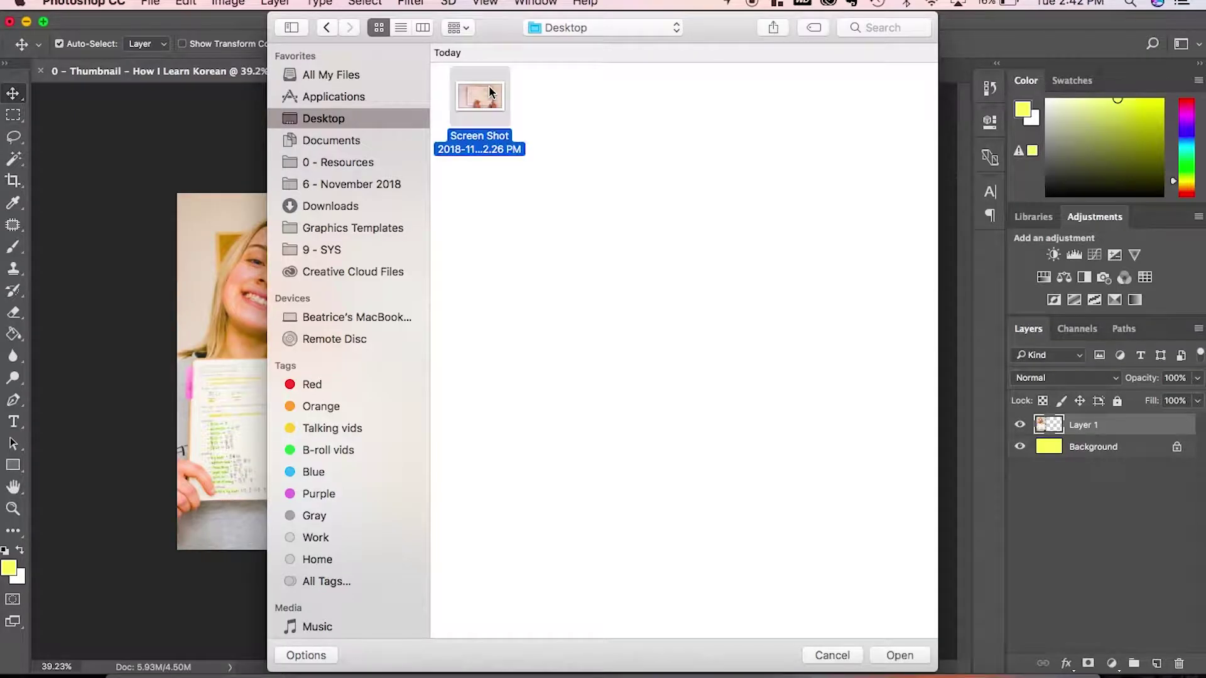
Open the notebook screenshot in Photoshop and place it over the lower yellow area of the thumbnail.
double_click(488, 92)
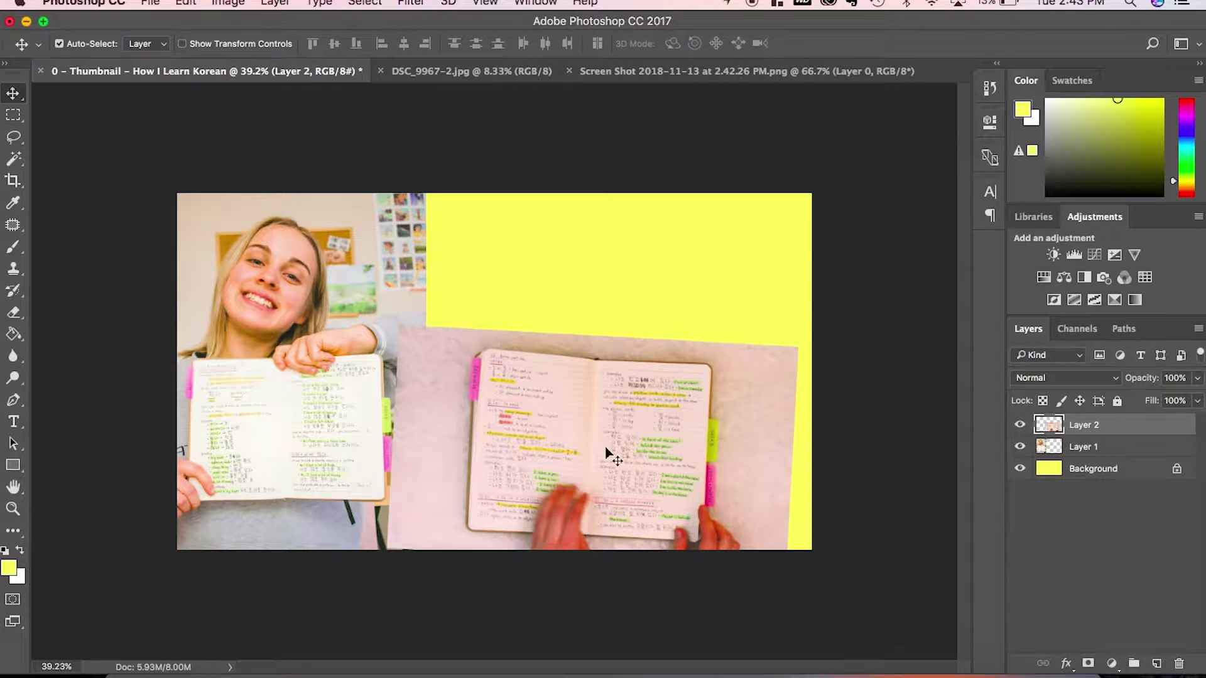
mouse_move(496, 435)
left_mouse_down()
mouse_move(517, 401)
mouse_move(505, 414)
left_mouse_up()
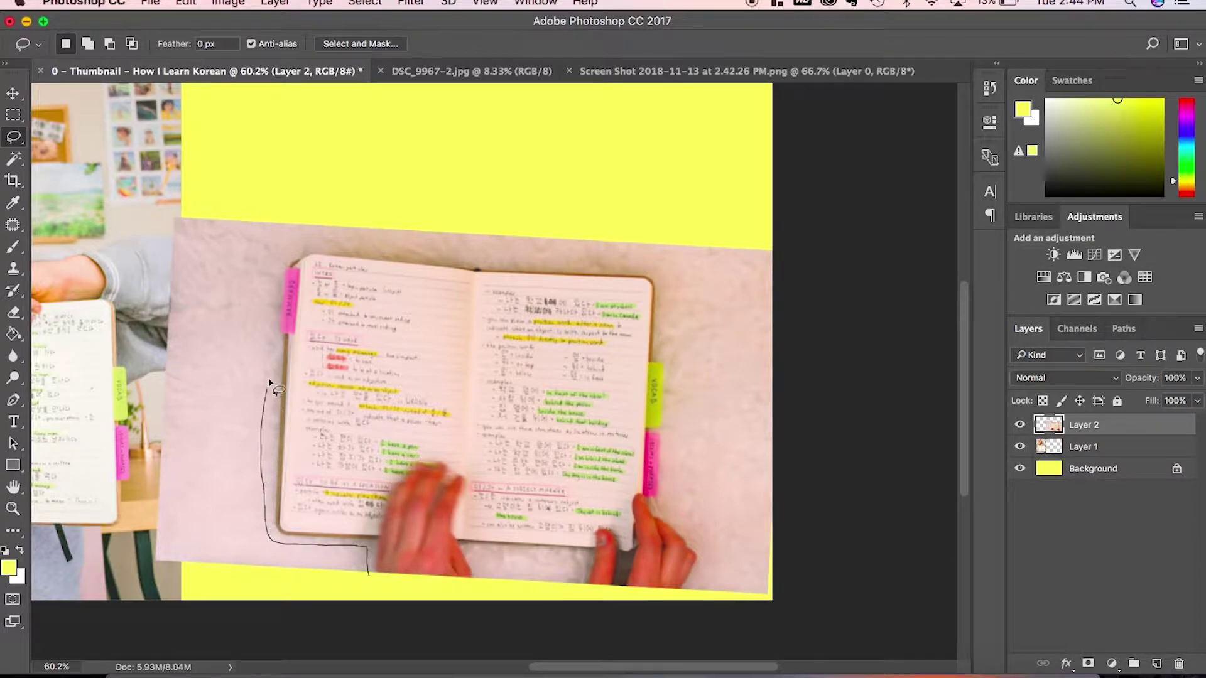
Lasso loosely around the notebook and hands, smooth the selection by 10 pixels, and remove the surrounding background.
left_click_drag(270, 387, 281, 368)
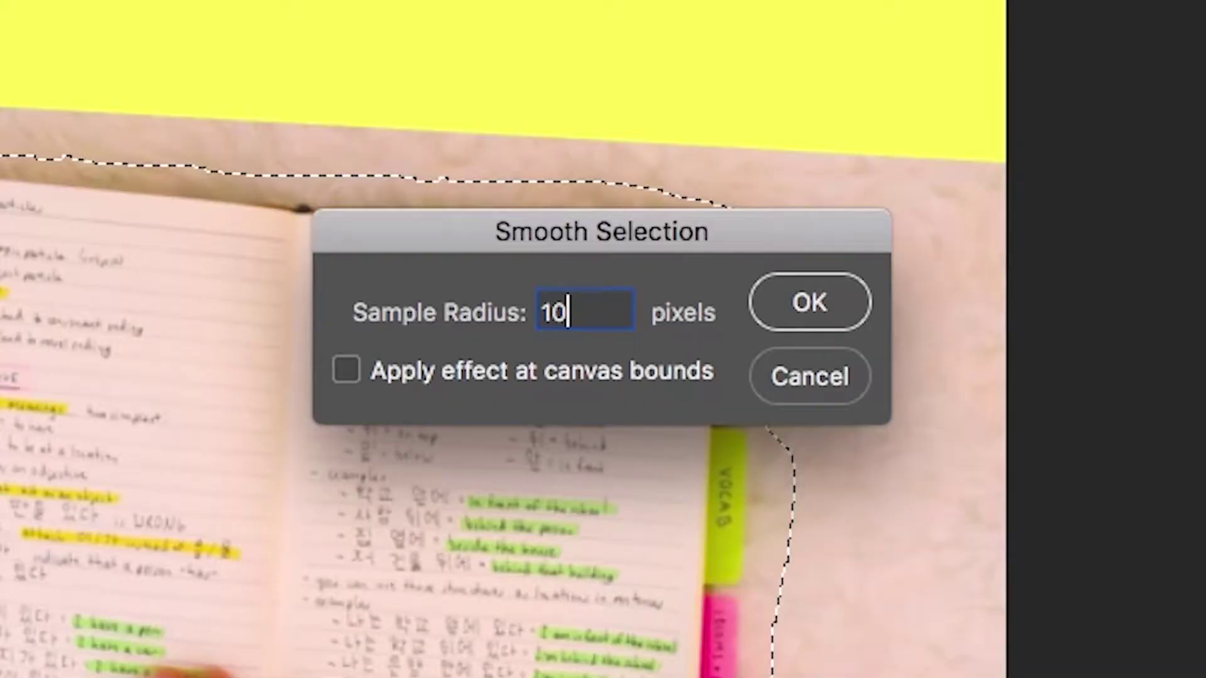
key("Return")
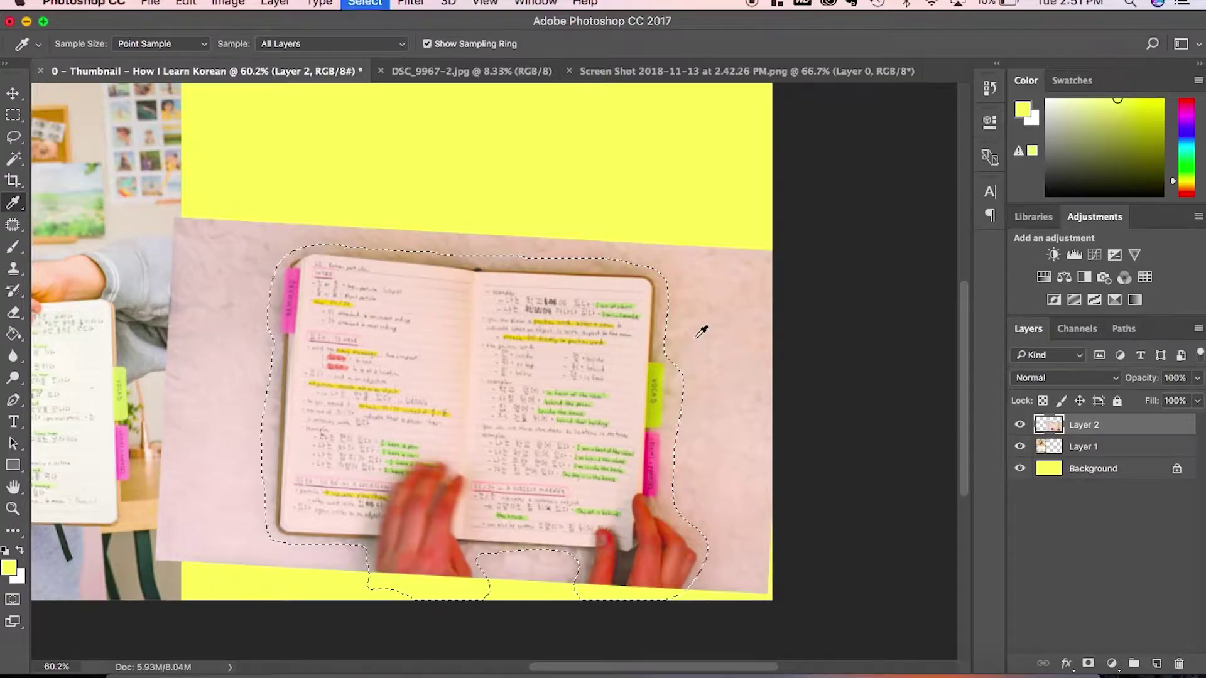
key("Delete")
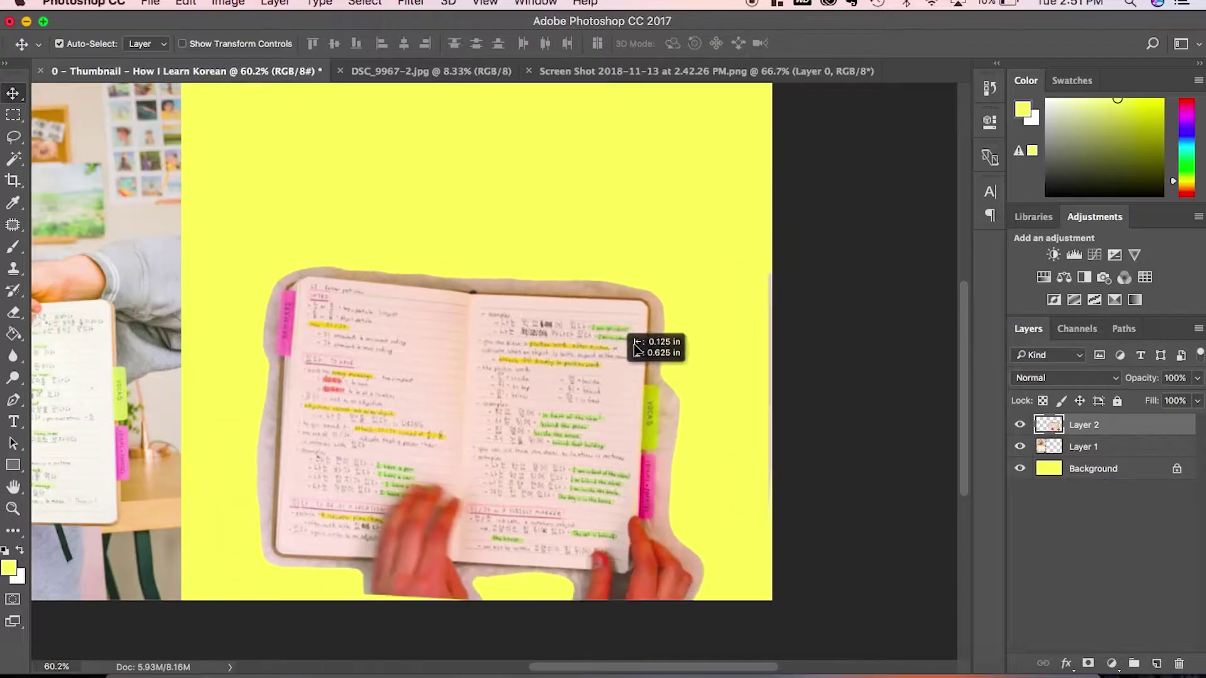
Reposition and resize the notebook cutout to fill the lower part of the yellow area.
left_click_drag(614, 328, 605, 346)
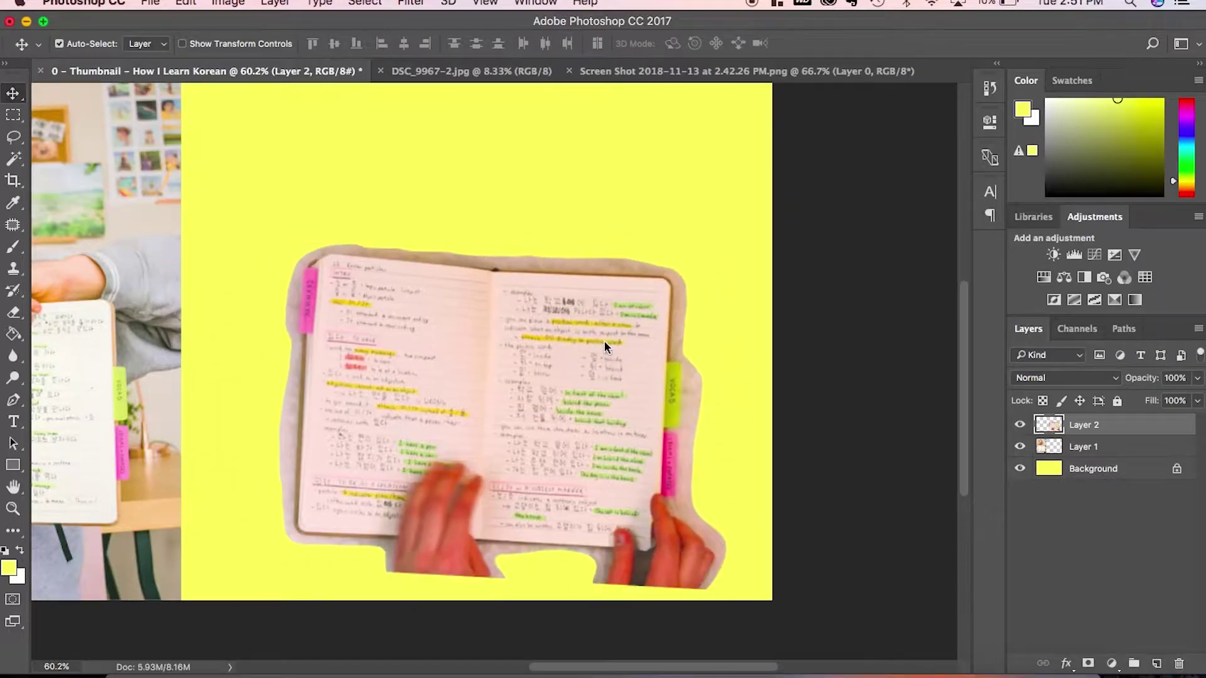
scroll(605, 346, "down", 1)
key("ctrl+t")
left_click_drag(641, 432, 578, 361)
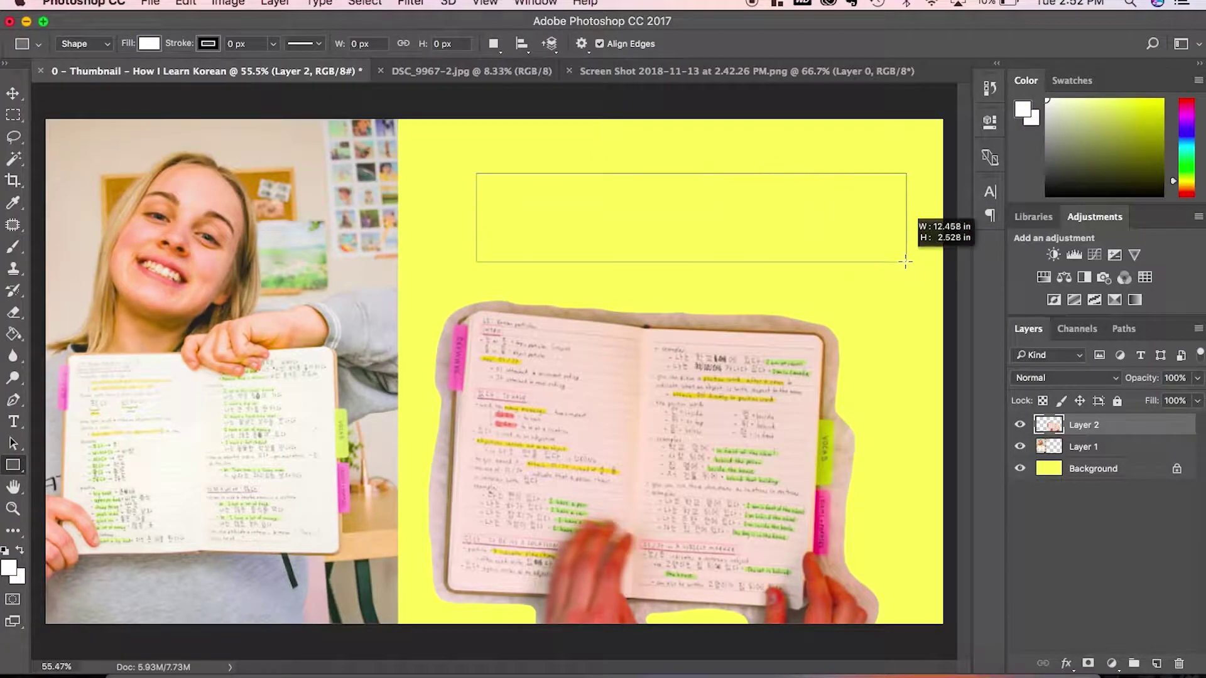
Draw a white rectangle about 12 in wide above the notebook and put a #d4d4d4 colour-overlay duplicate behind it as an offset shadow.
left_click_drag(896, 267, 897, 266)
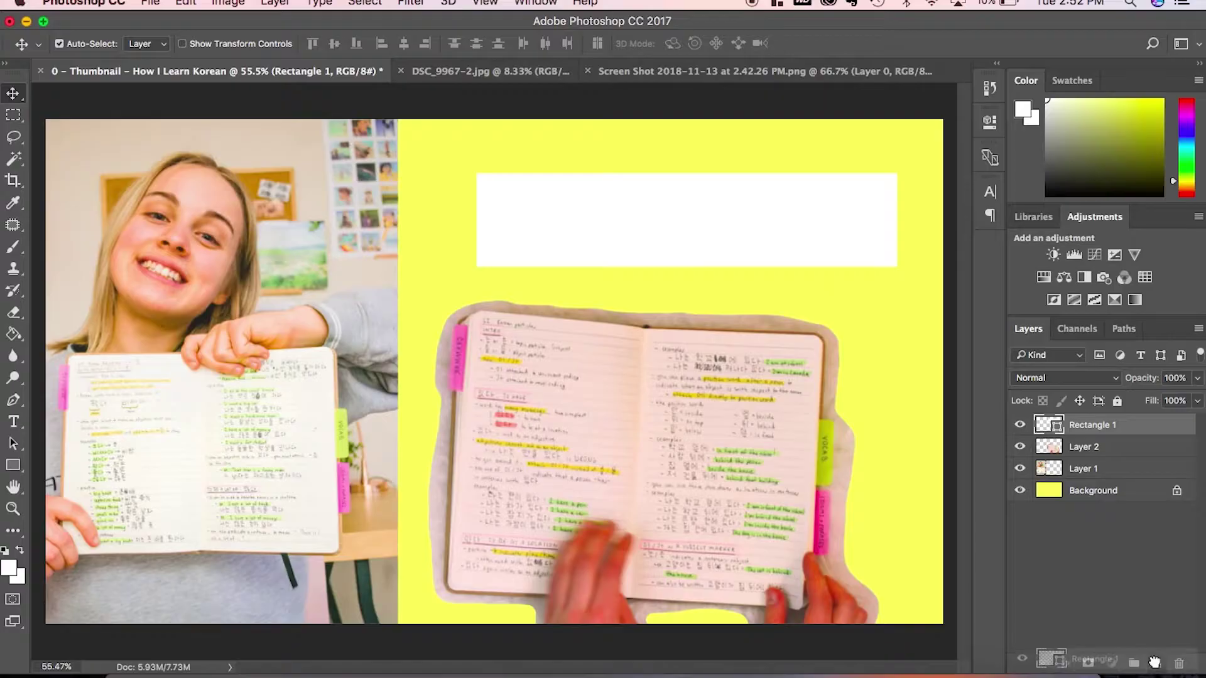
double_click(1163, 433)
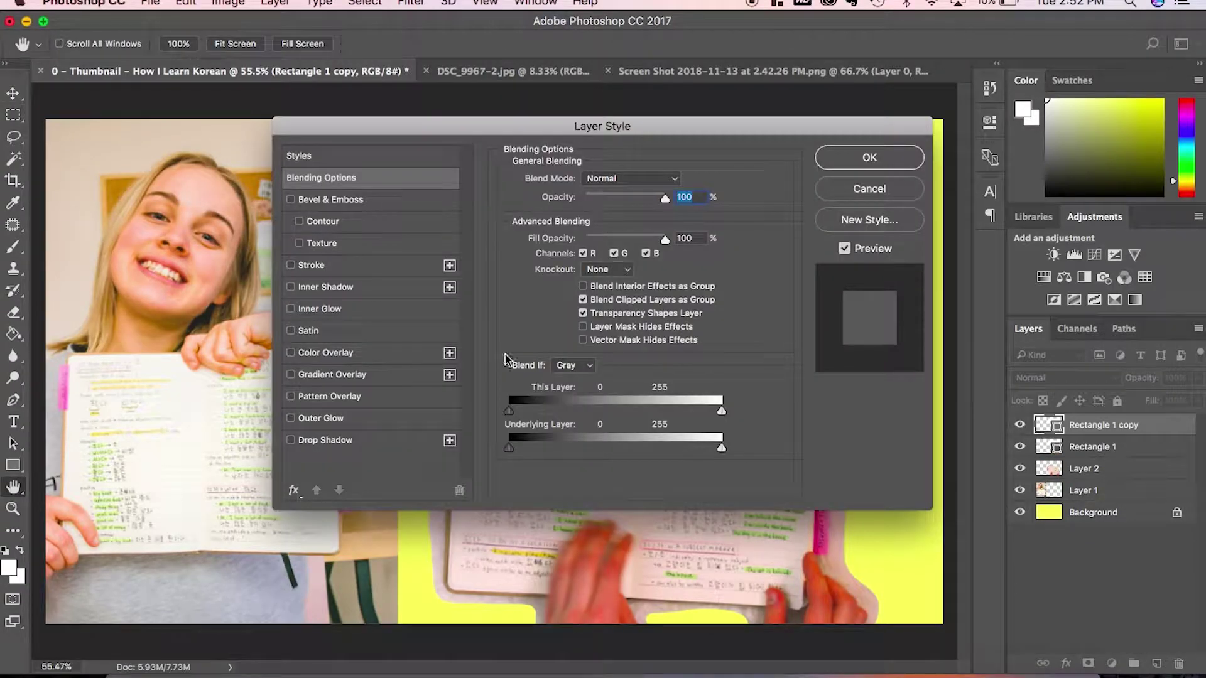
left_click(409, 359)
left_click(677, 180)
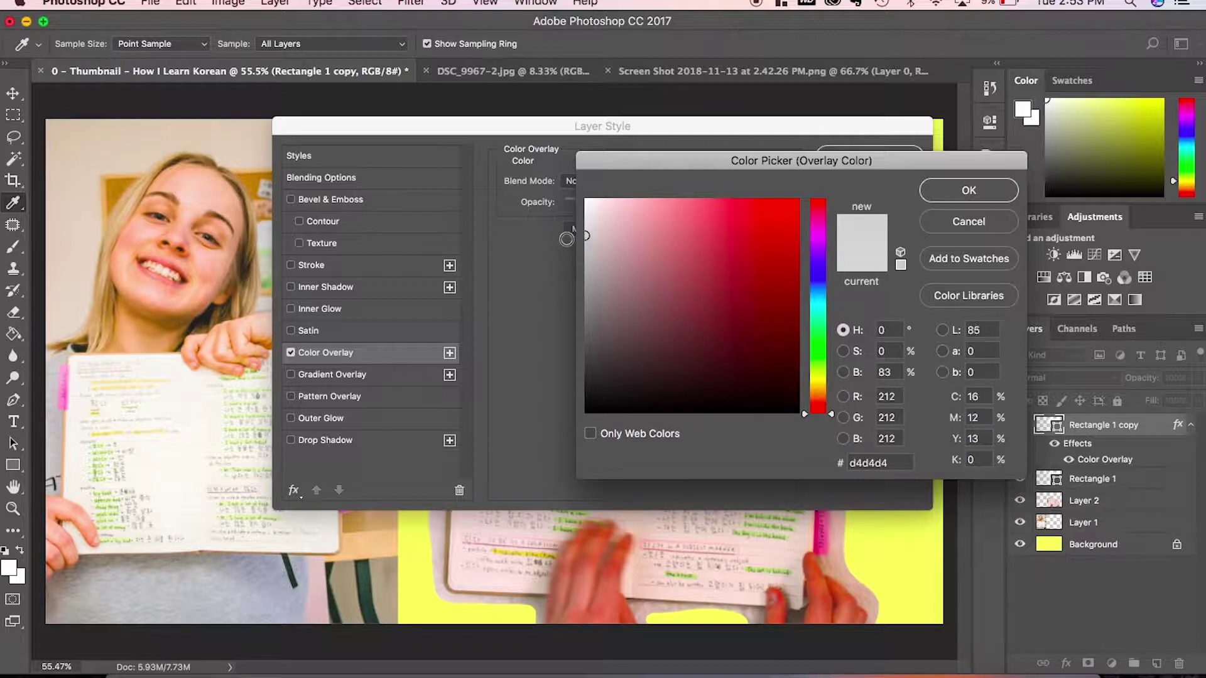
left_click(969, 191)
key("Return")
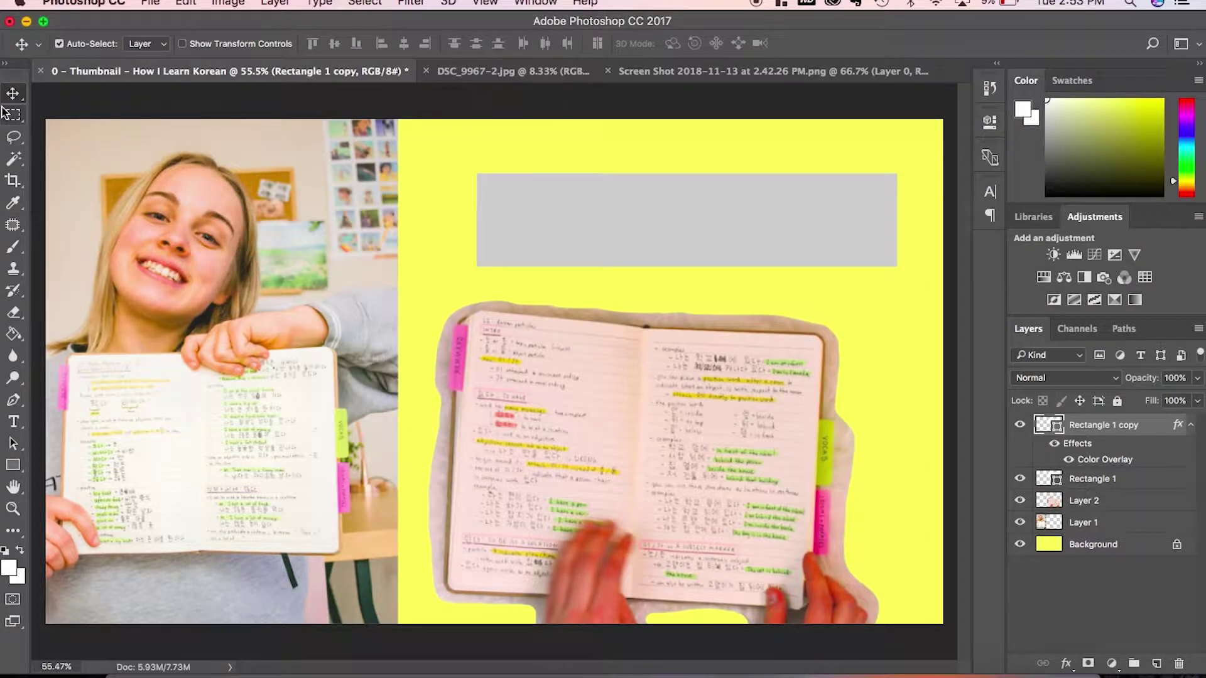
left_click_drag(1106, 425, 1129, 485)
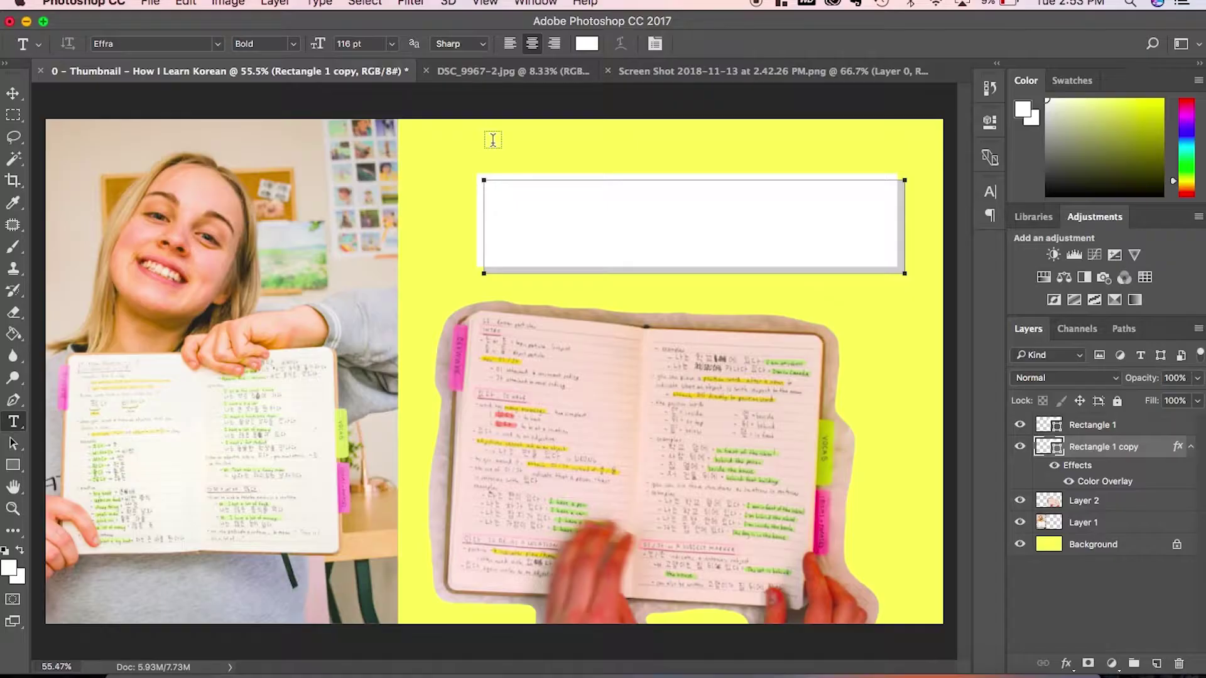
Add the black title text "LEARNING" in Effra Bold 116 pt on the white banner.
left_click_drag(892, 203, 892, 206)
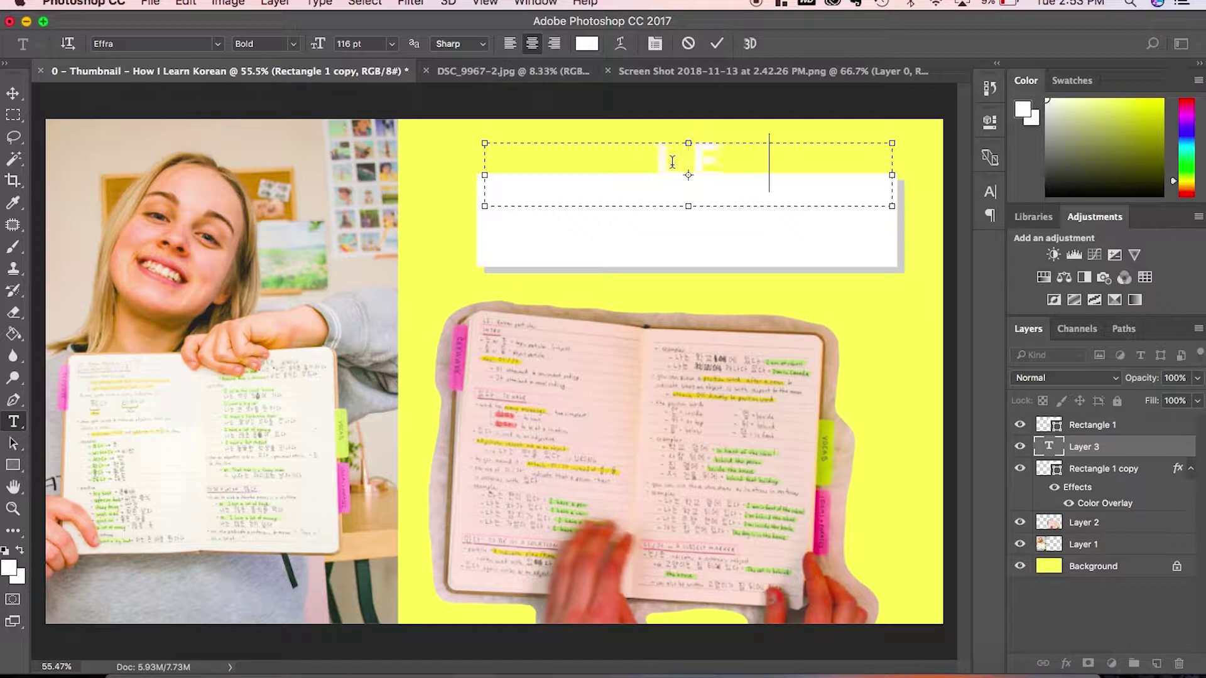
key("super+a")
left_click(587, 43)
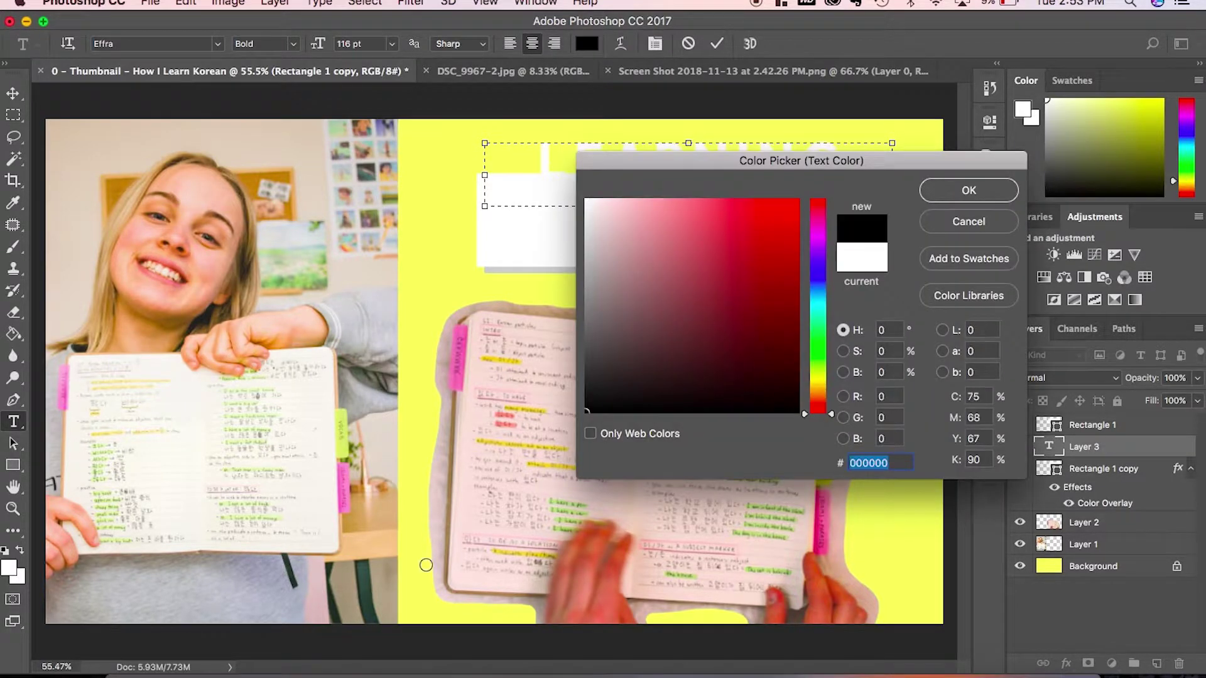
left_click(950, 191)
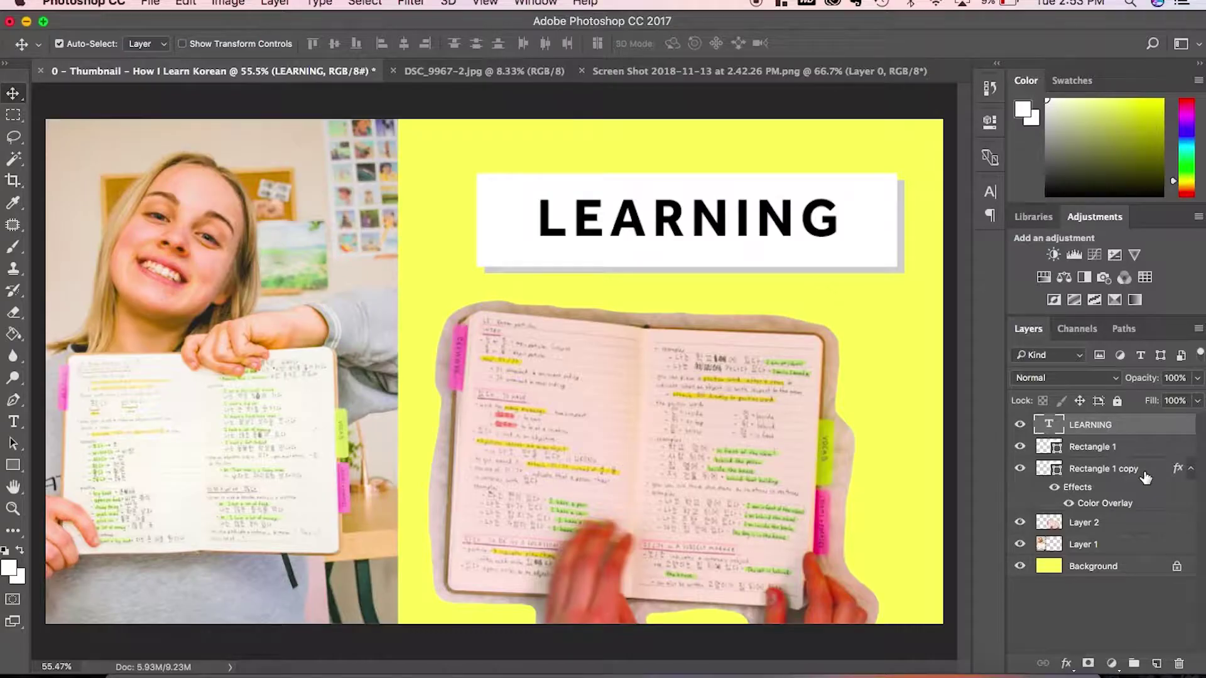
Link the LEARNING text layer with its two banner rectangle layers.
left_click(1146, 471, "shift")
right_click(1145, 469)
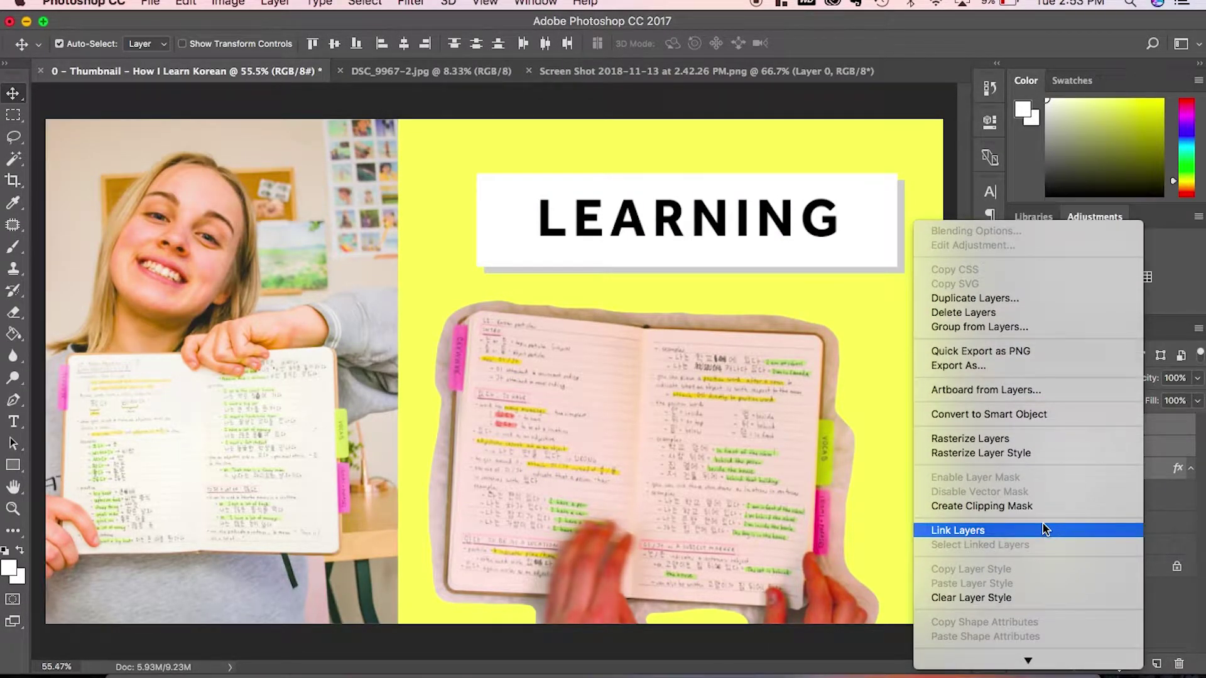
left_click(1044, 529)
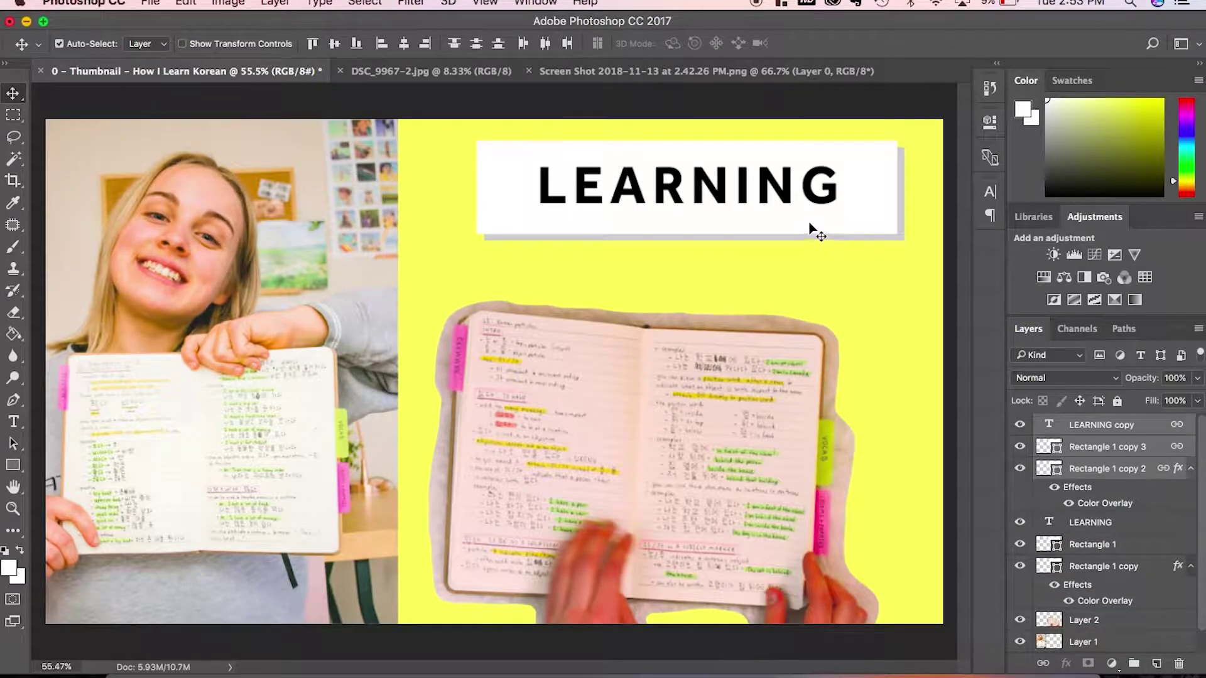
Place a duplicate of the LEARNING banner below the original and replace its text with a word starting with "K".
left_click_drag(810, 228, 805, 324)
key("t")
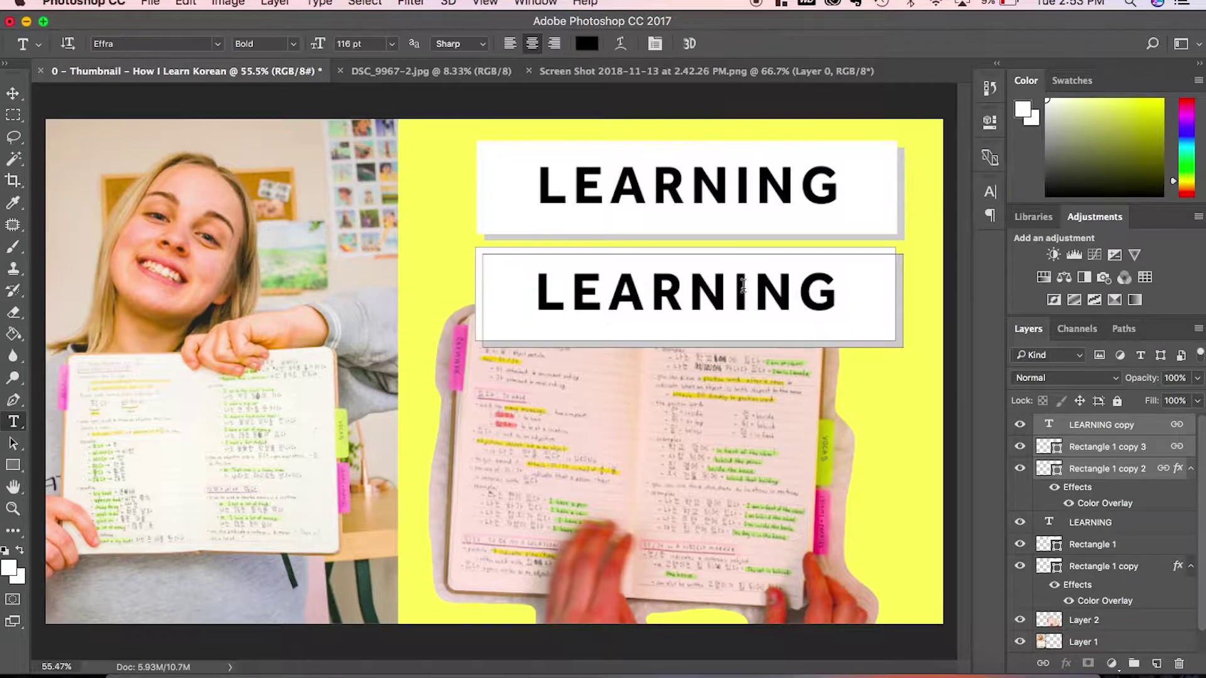
left_click(743, 285)
key("super+a")
type("K")
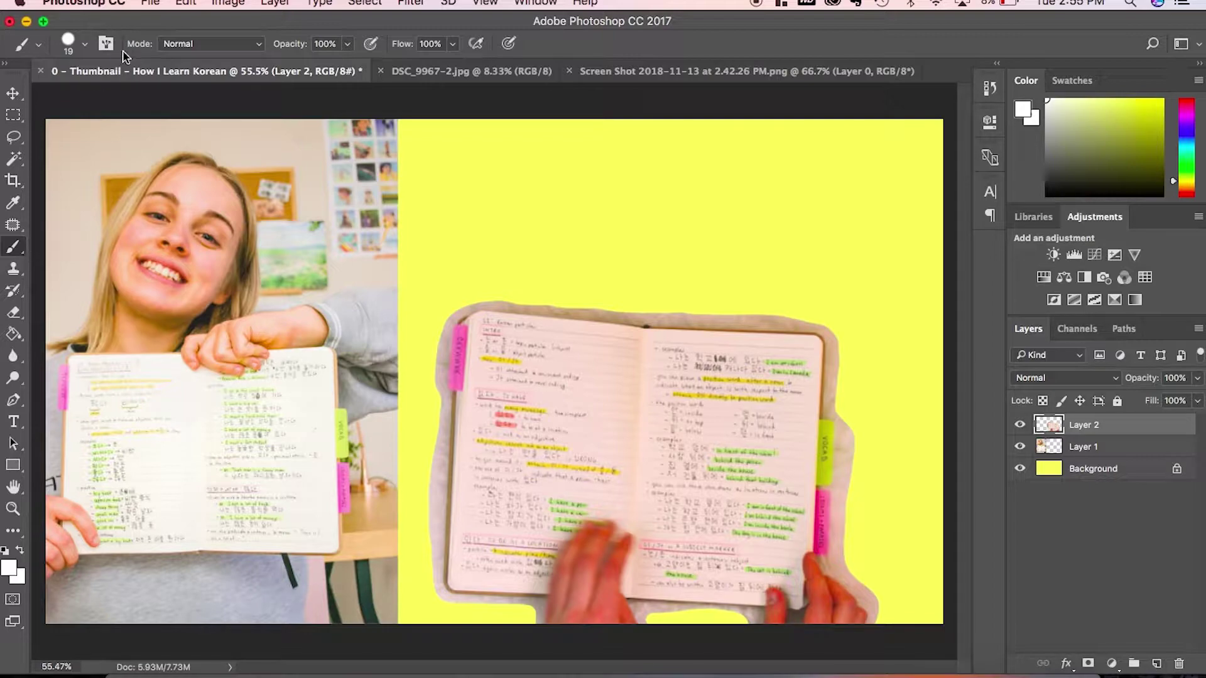
Configure the brush's Shape Dynamics with Pen Pressure as the size control.
left_click(108, 44)
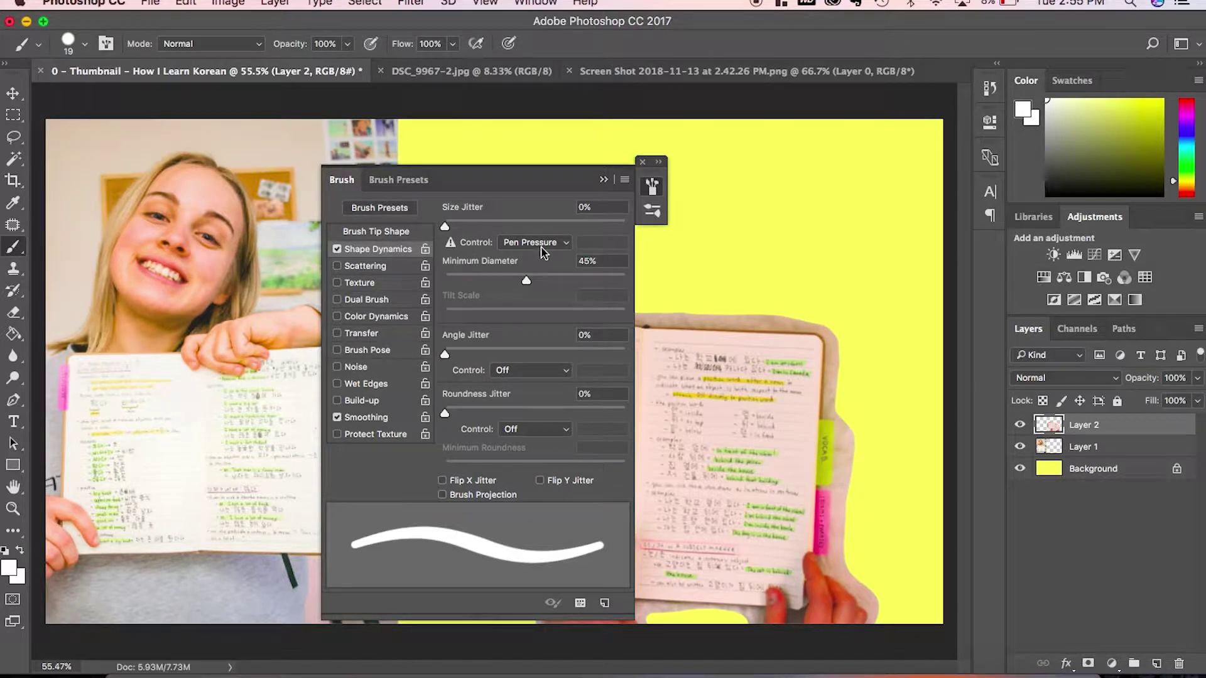
left_click(556, 245)
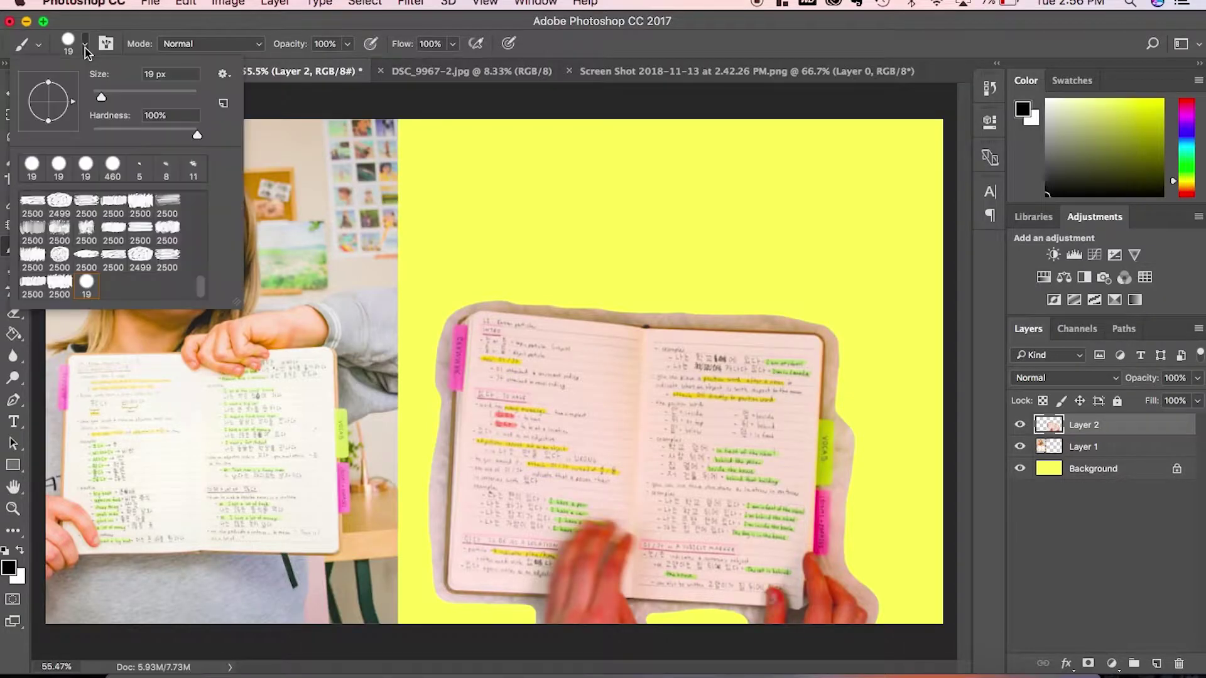
Choose the 11 px textured brush and handwrite "learning" in black above the notebook.
scroll(203, 279, "up", 3)
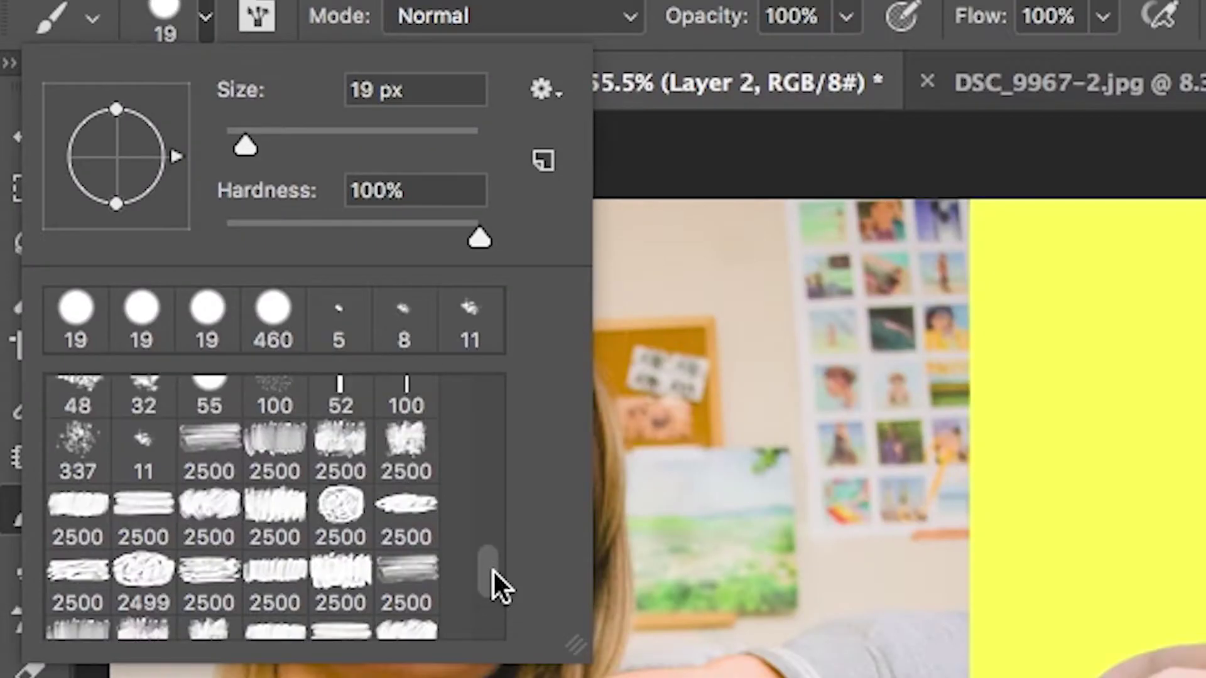
left_click(130, 440)
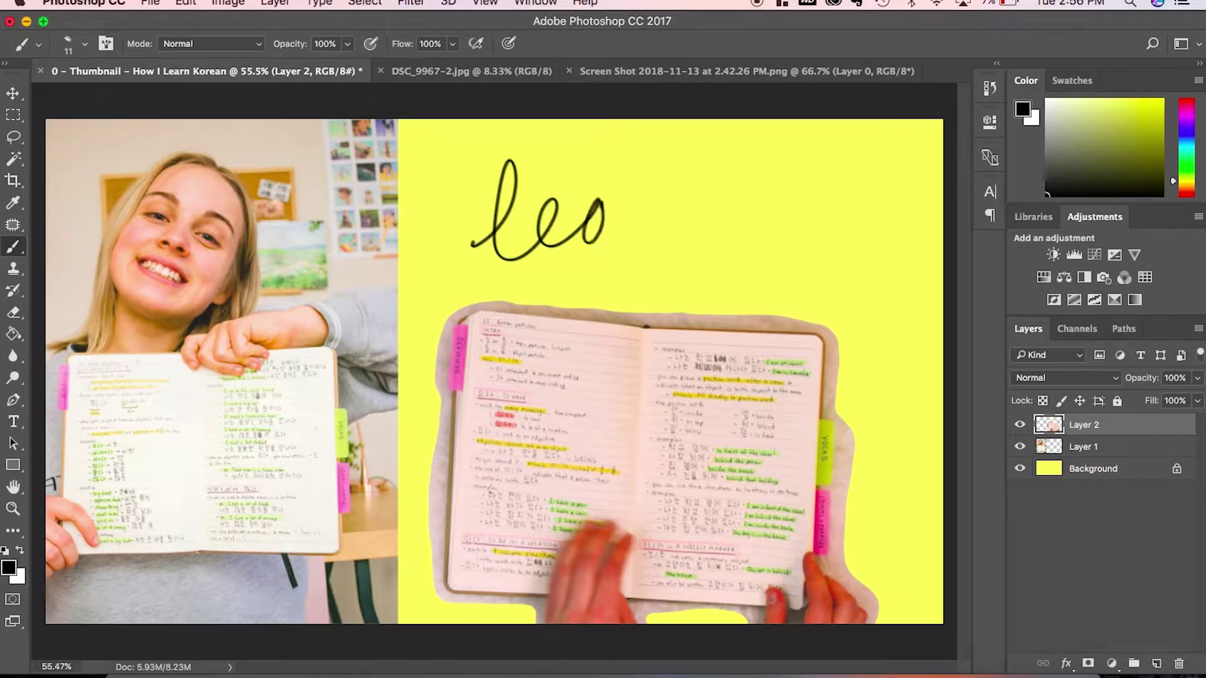
left_click_drag(814, 223, 864, 242)
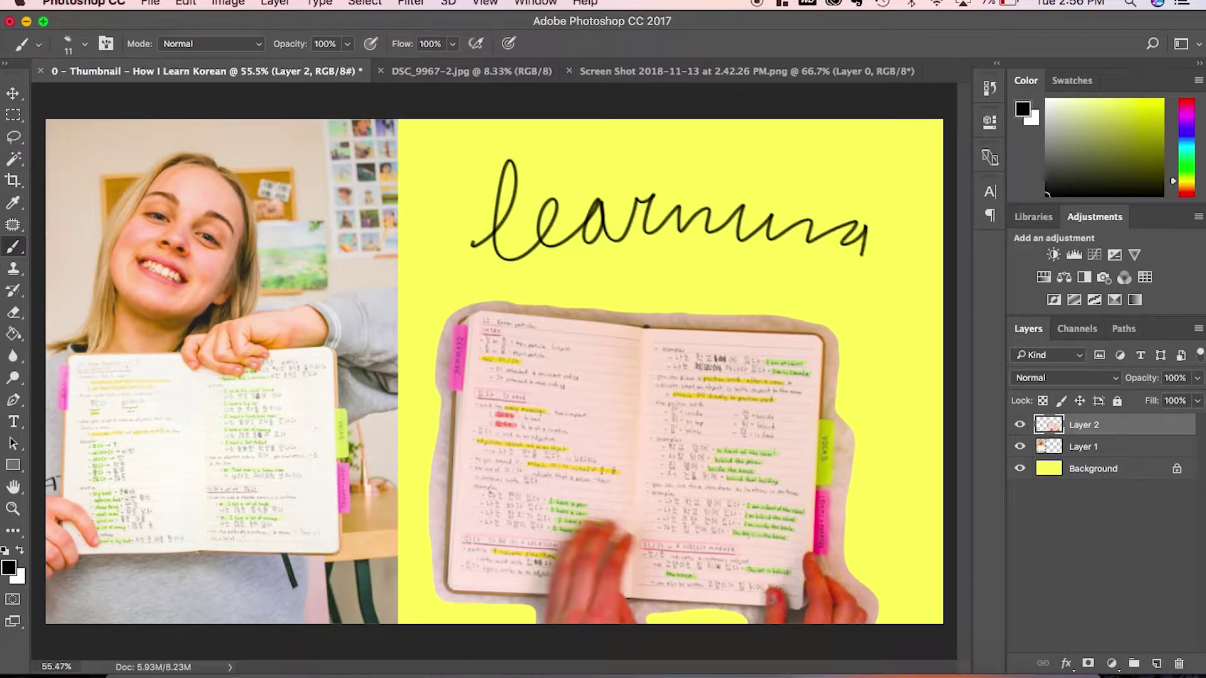